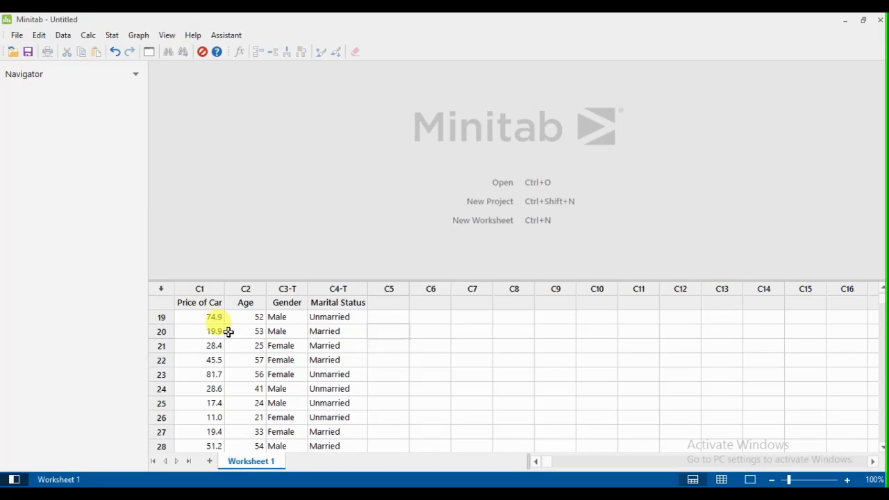
Look over the Price of Car, Age, Gender and Marital Status columns and the values in the first record
click(229, 331)
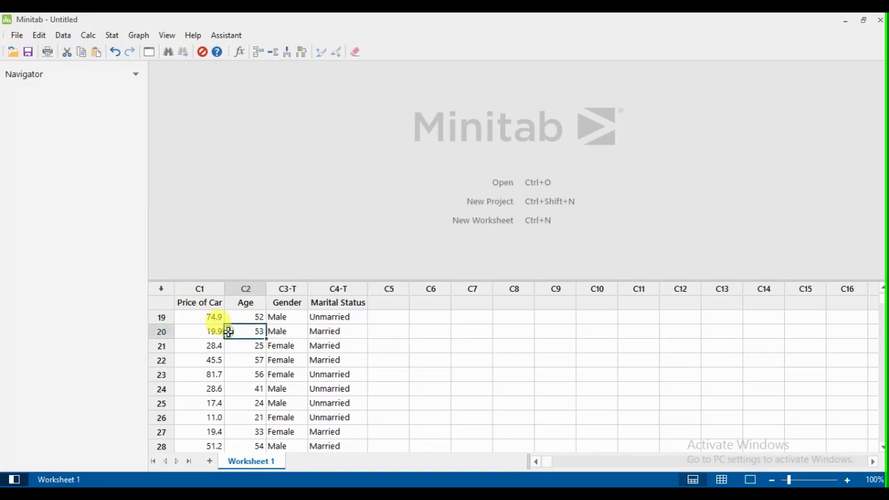
click(190, 304)
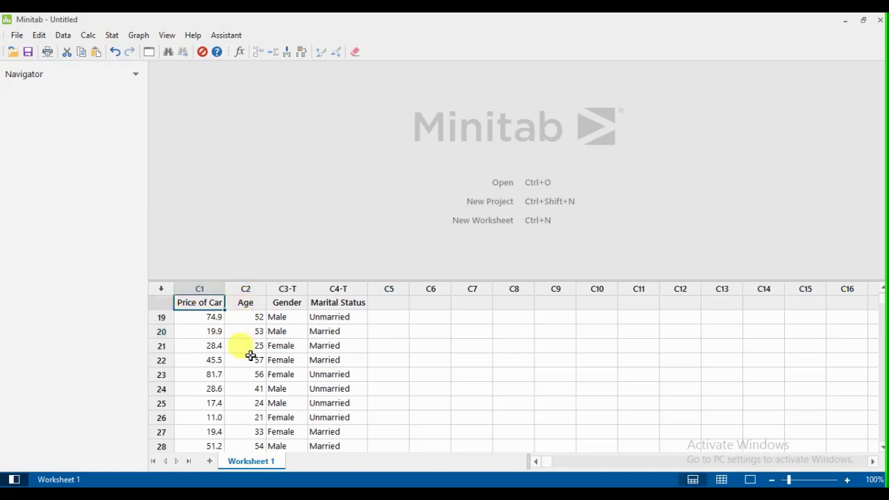
scroll(248, 354, up, 6)
click(250, 305)
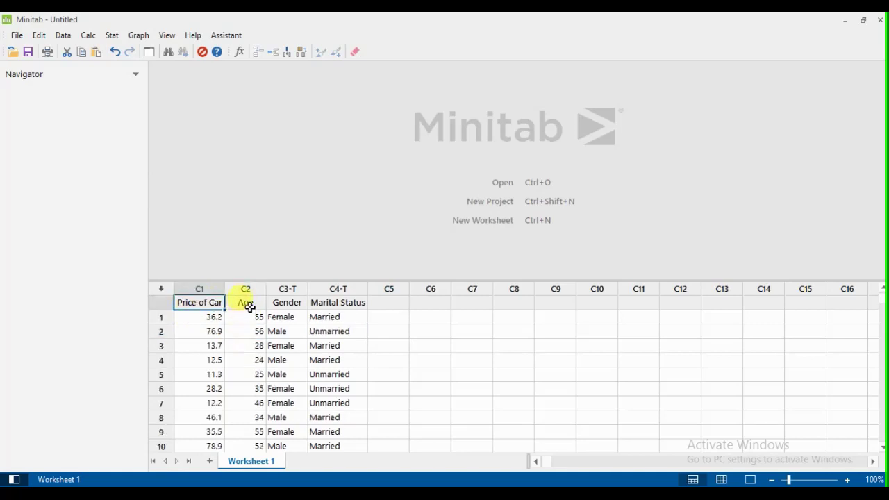
click(300, 305)
click(337, 304)
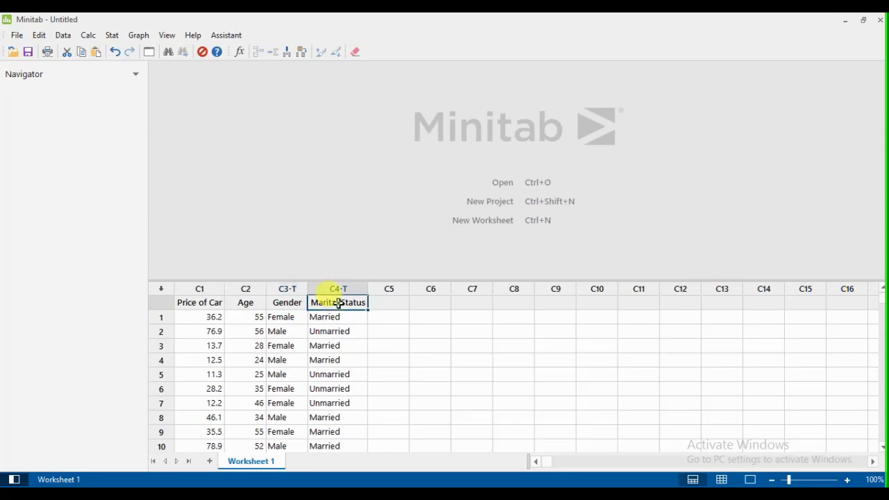
click(185, 319)
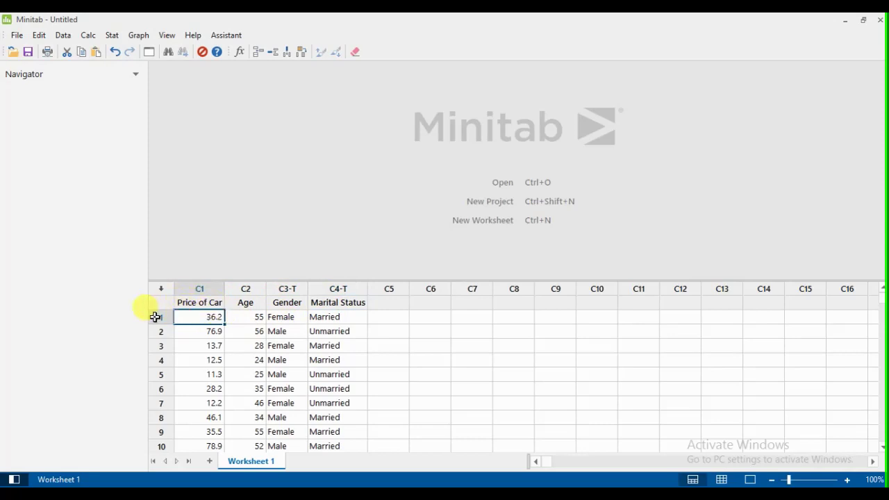
click(244, 317)
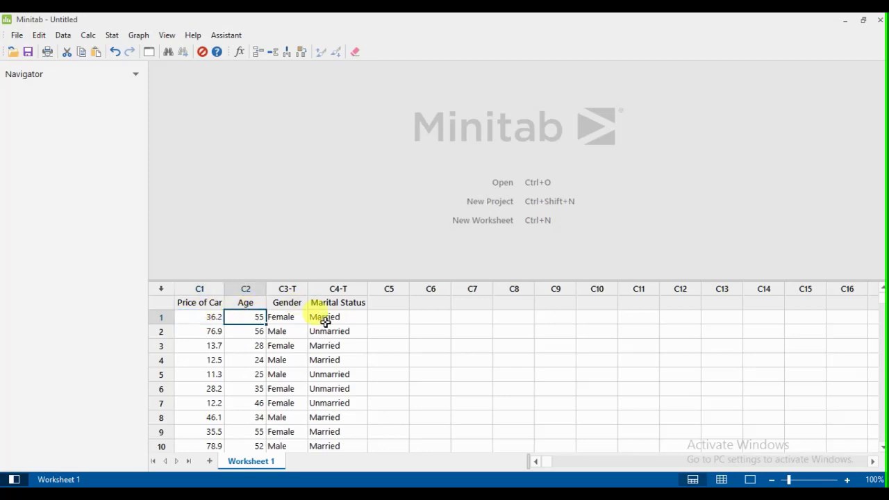
click(289, 317)
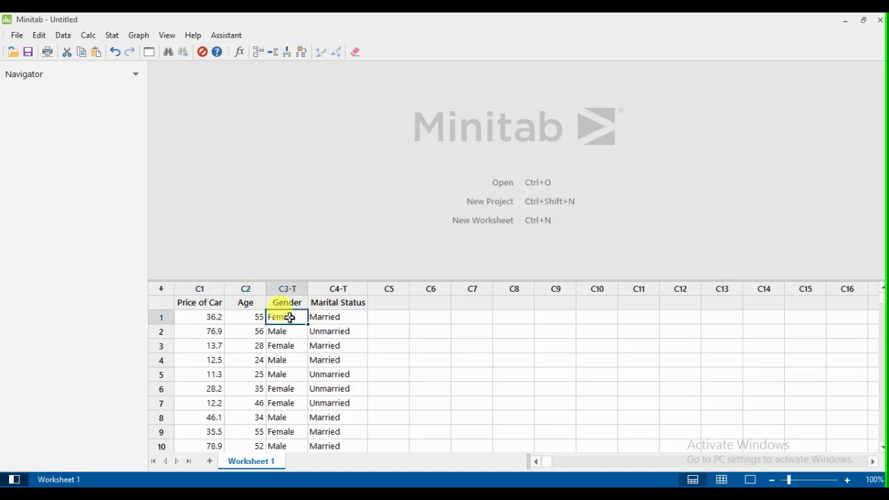
click(327, 317)
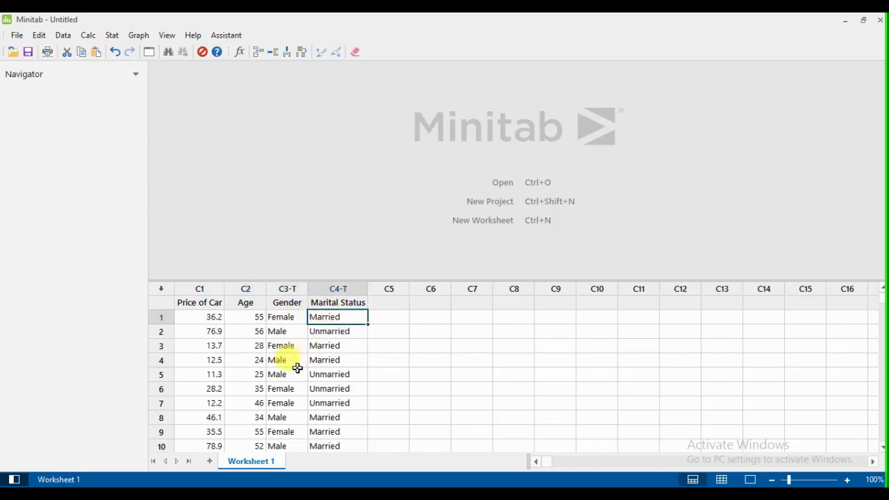
Browse the records further down the worksheet, paying attention to the Age column, and return to the first row
scroll(292, 362, down, 4)
scroll(291, 362, up, 4)
click(242, 359)
scroll(241, 357, down, 6)
scroll(241, 358, up, 6)
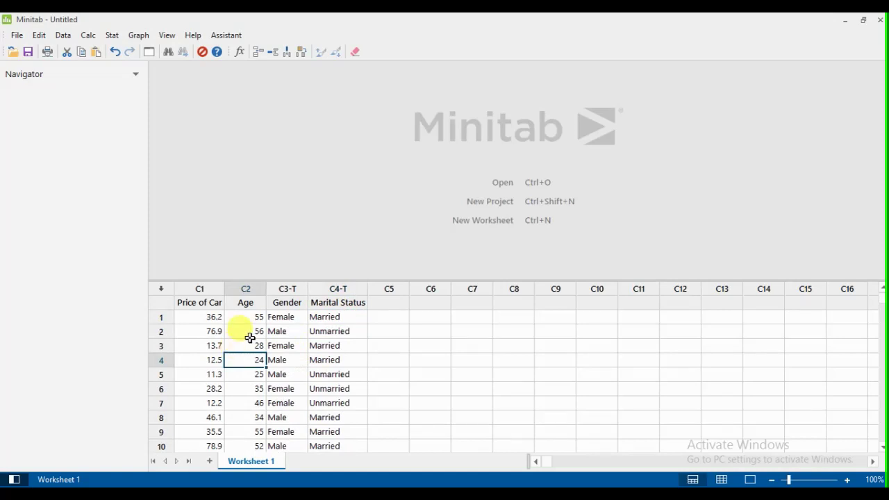
click(249, 331)
scroll(245, 332, down, 15)
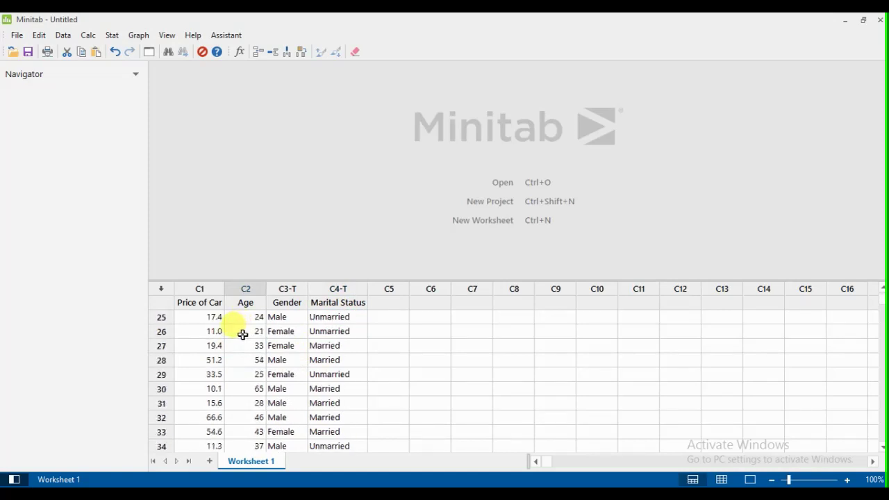
scroll(242, 334, up, 15)
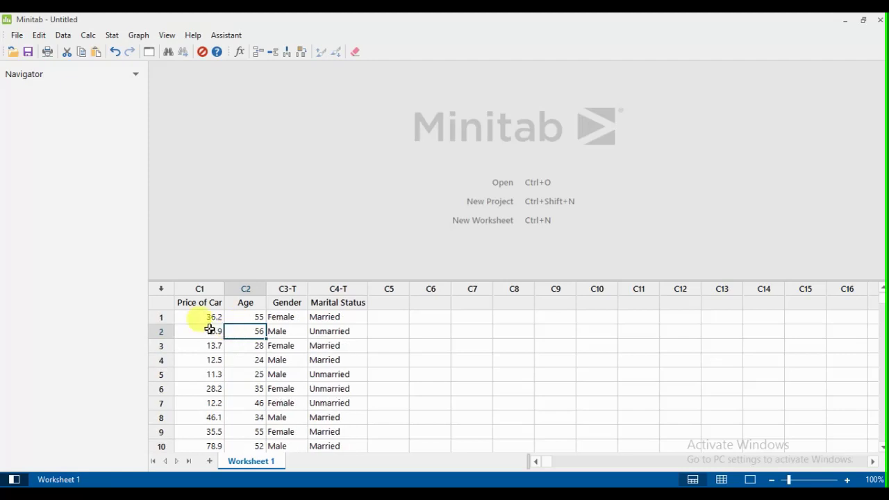
click(252, 316)
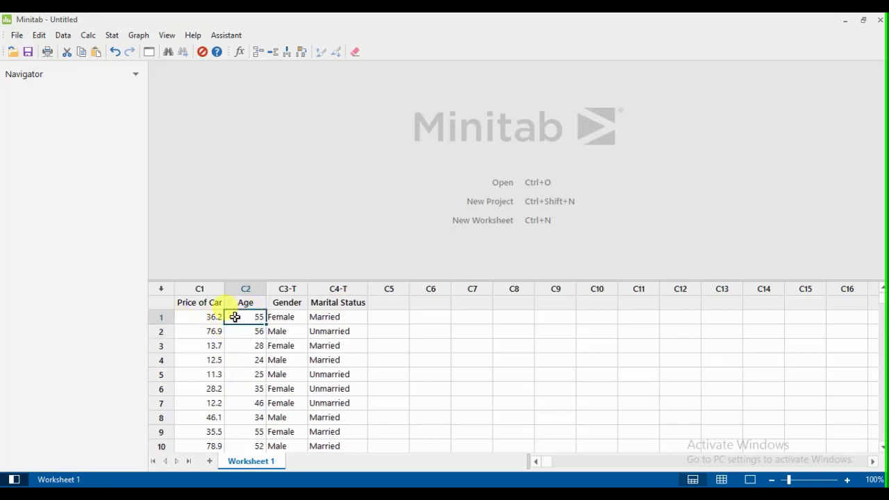
click(112, 36)
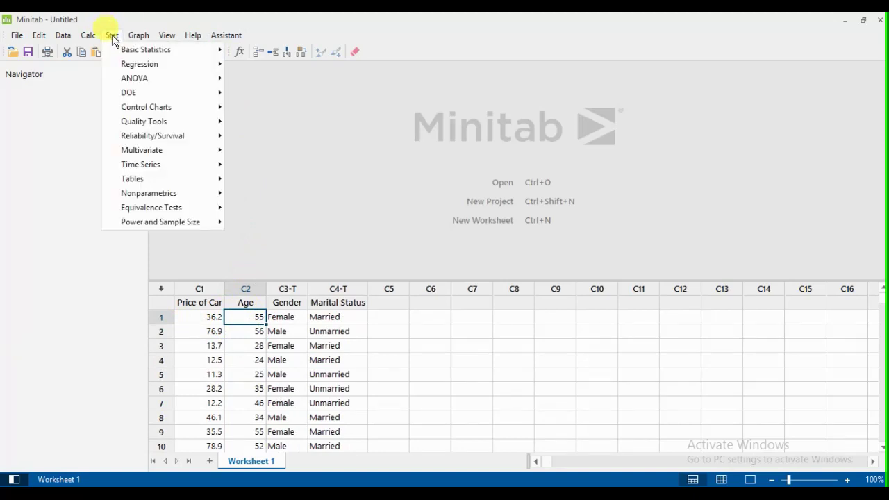
mouse_move(116, 52)
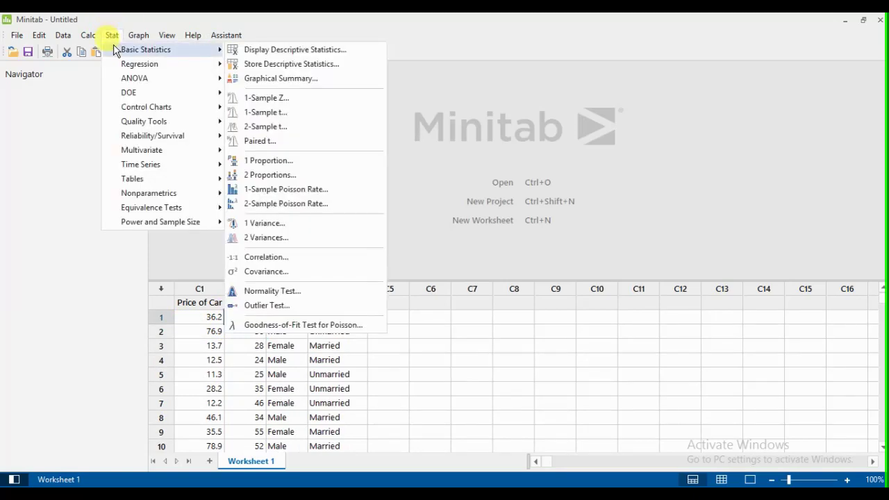
click(284, 97)
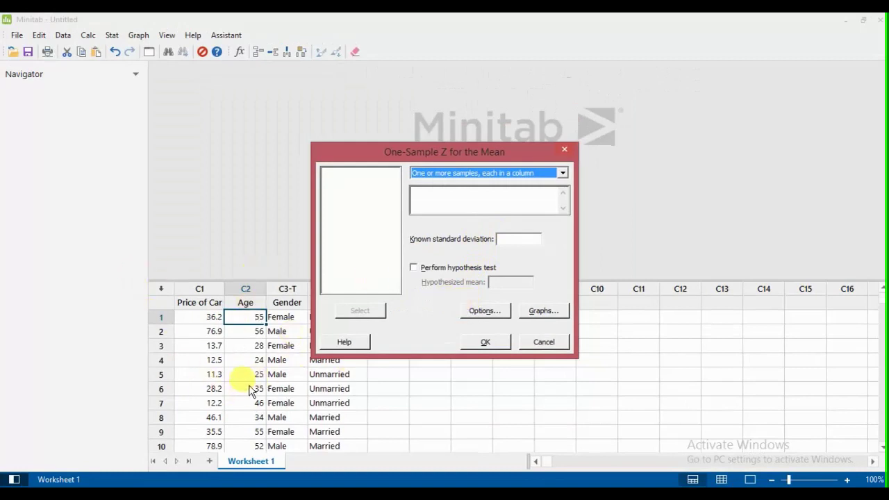
click(542, 342)
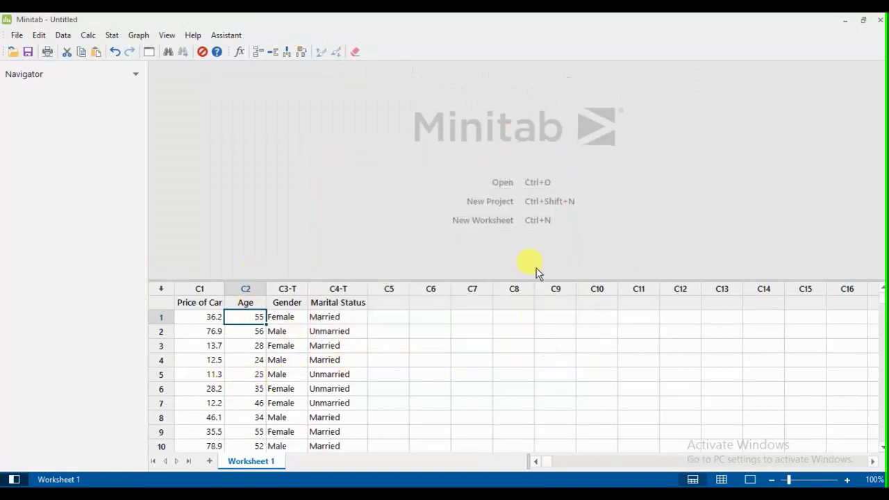
Start a 1-Sample t test for samples each in a column, using Age as the sample column
click(113, 35)
mouse_move(124, 52)
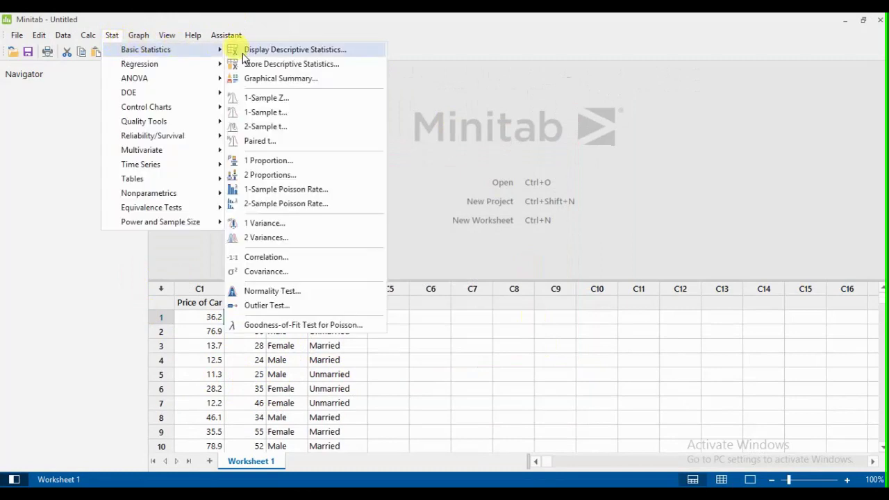
click(253, 112)
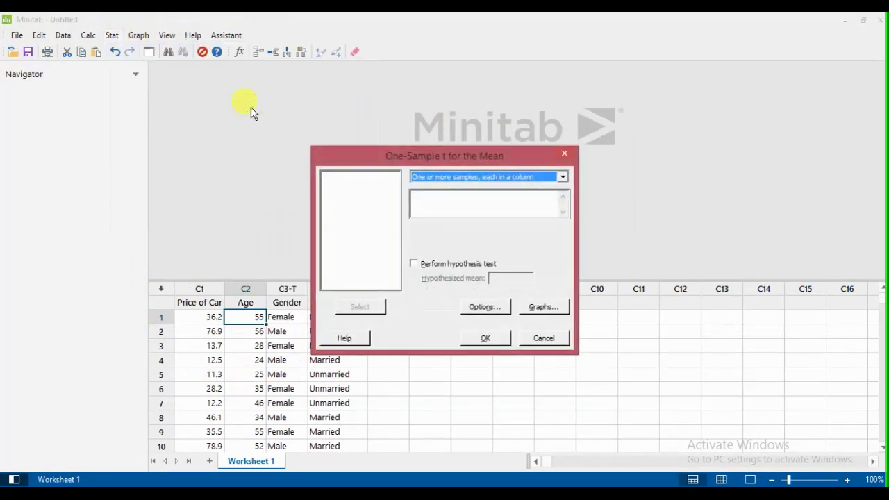
click(433, 178)
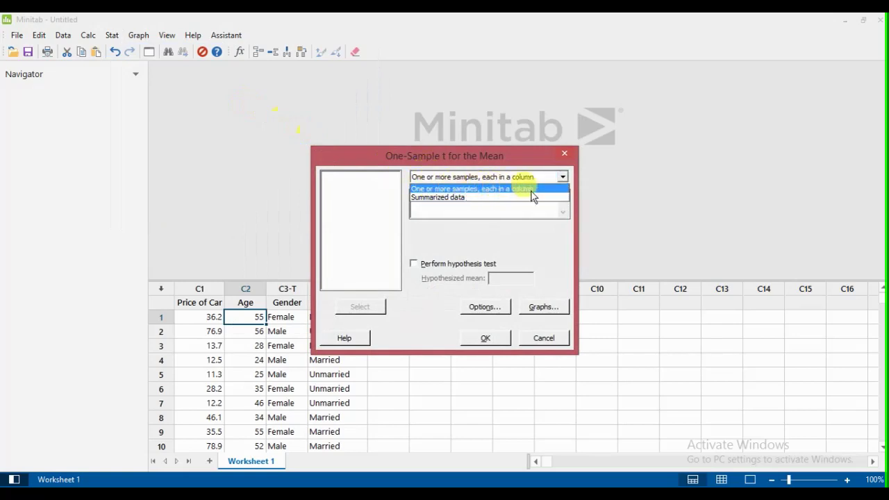
click(437, 177)
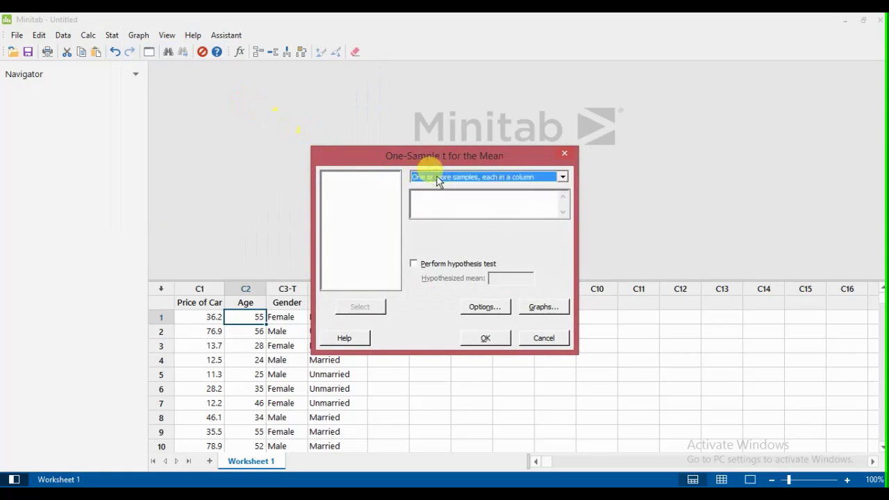
click(428, 204)
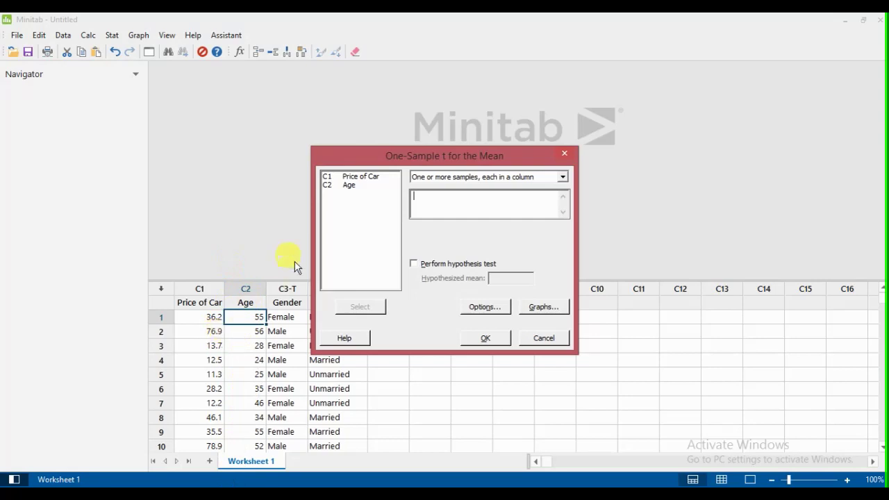
double_click(348, 186)
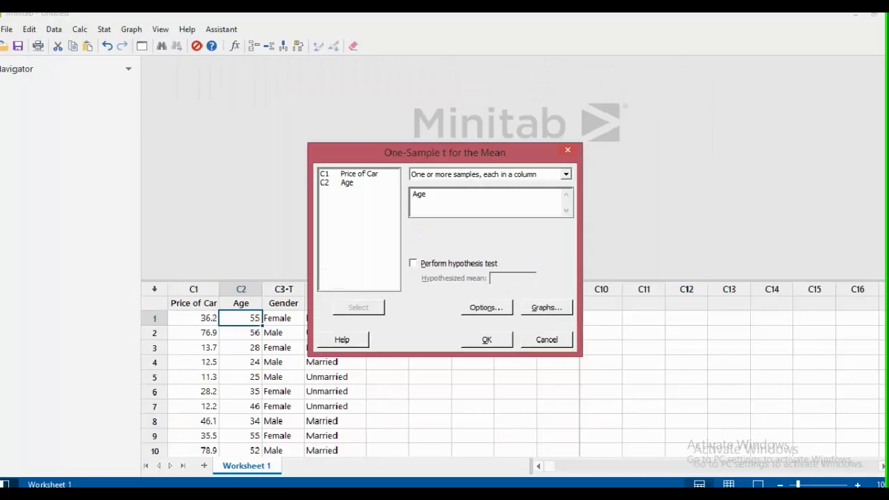
Enable the hypothesis test and set the hypothesized mean to 40
click(387, 262)
click(508, 278)
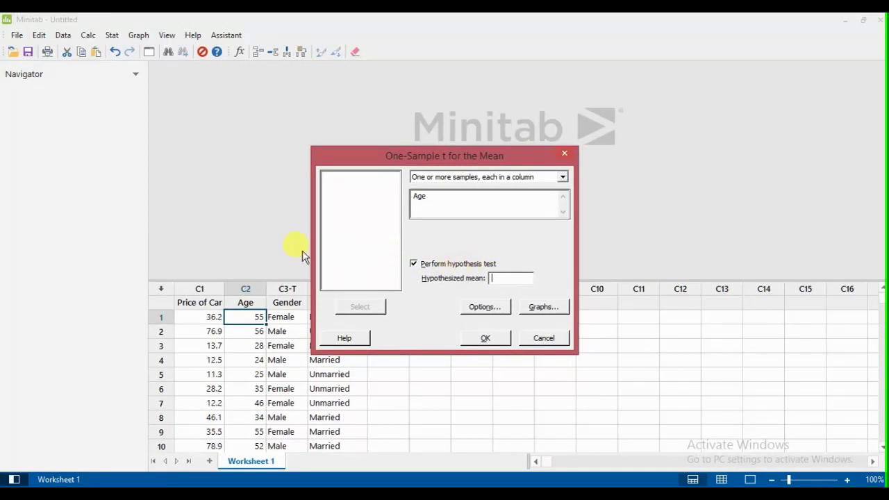
text(40)
Choose the alternative hypothesis Mean ≠ hypothesized mean at a 95.0 confidence level and run the test
click(481, 306)
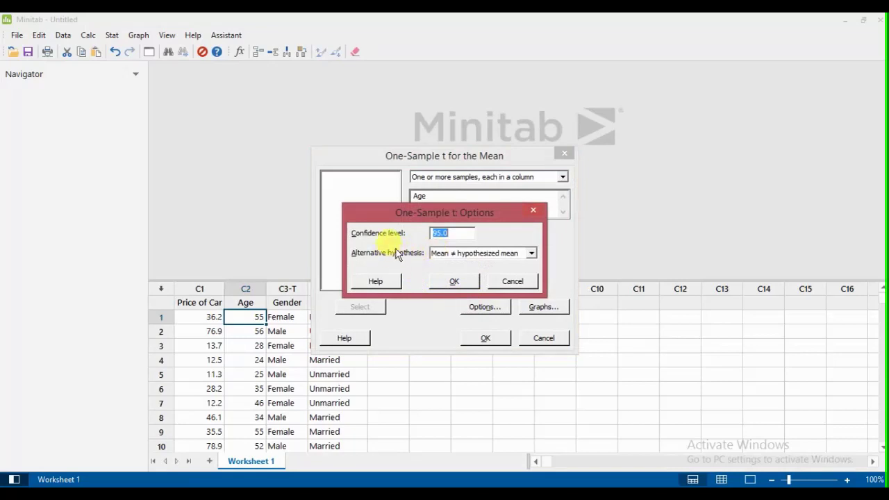
drag(413, 212, 424, 168)
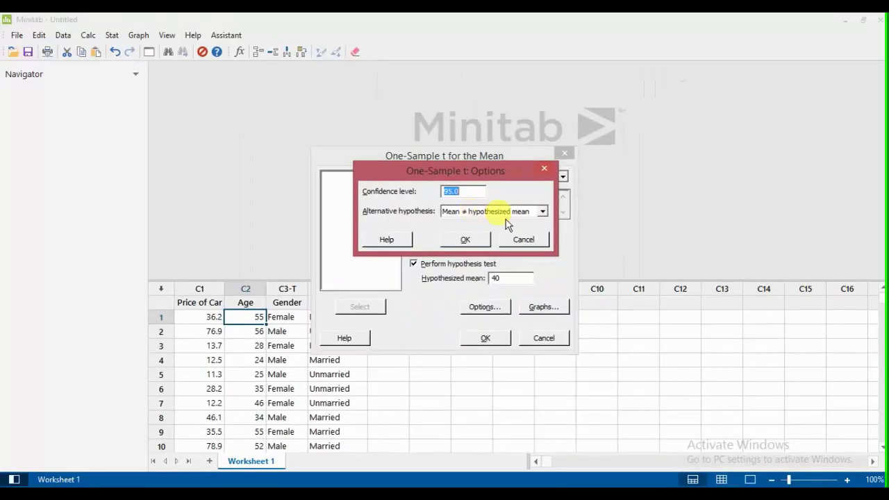
click(533, 207)
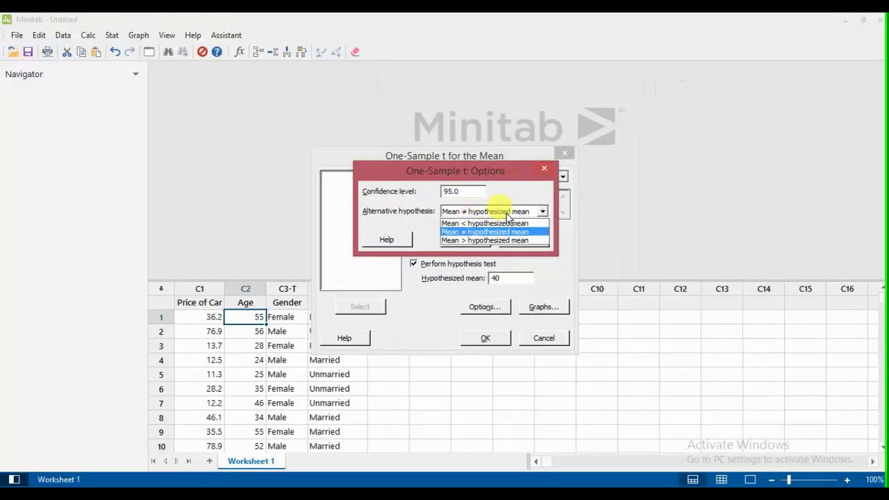
click(506, 214)
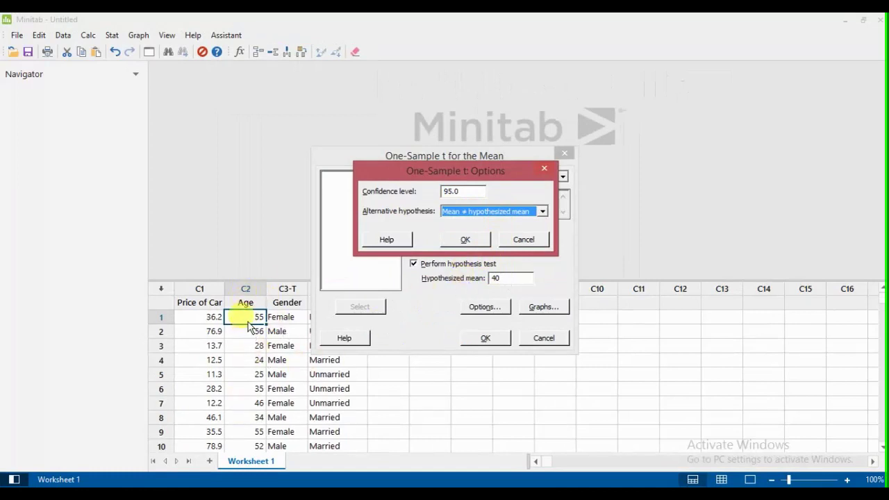
click(493, 211)
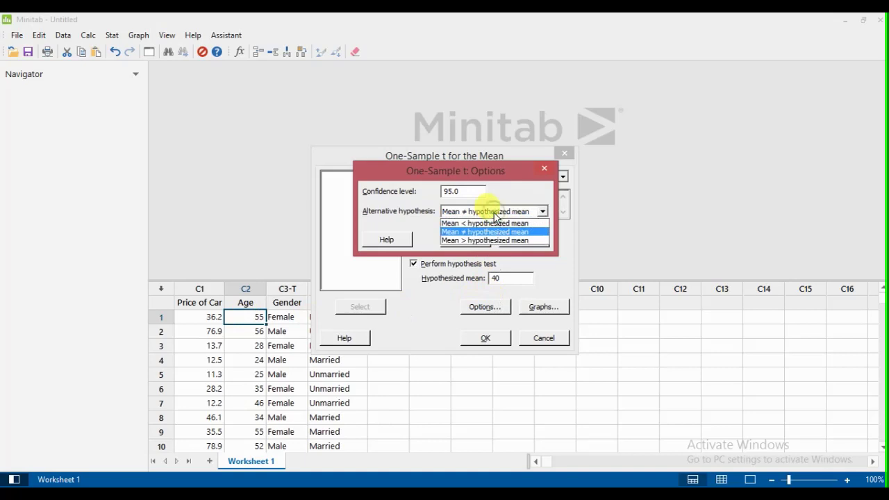
click(451, 232)
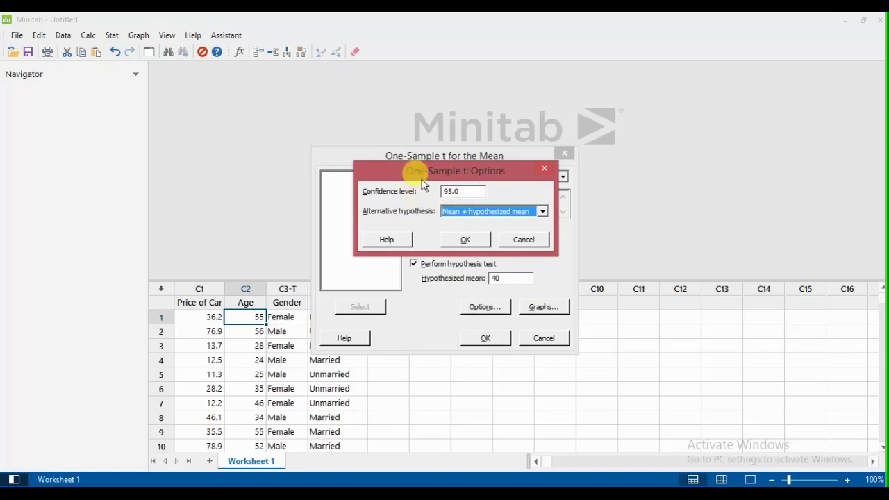
click(452, 240)
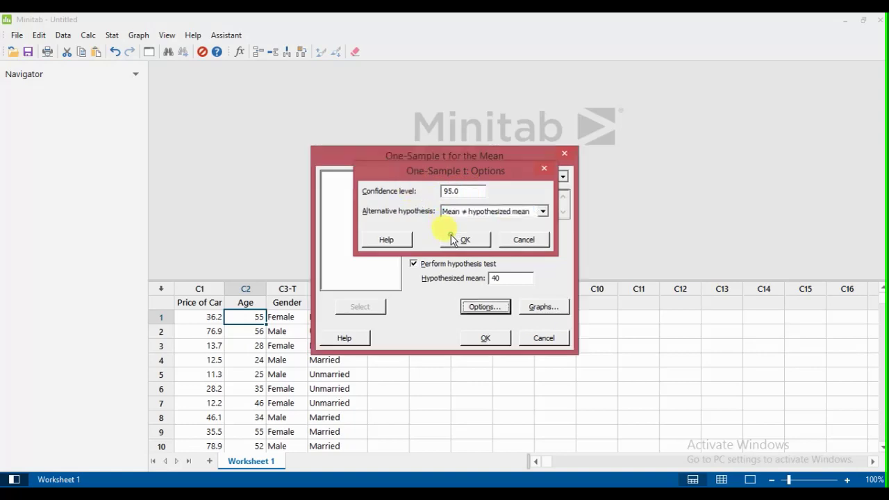
click(493, 341)
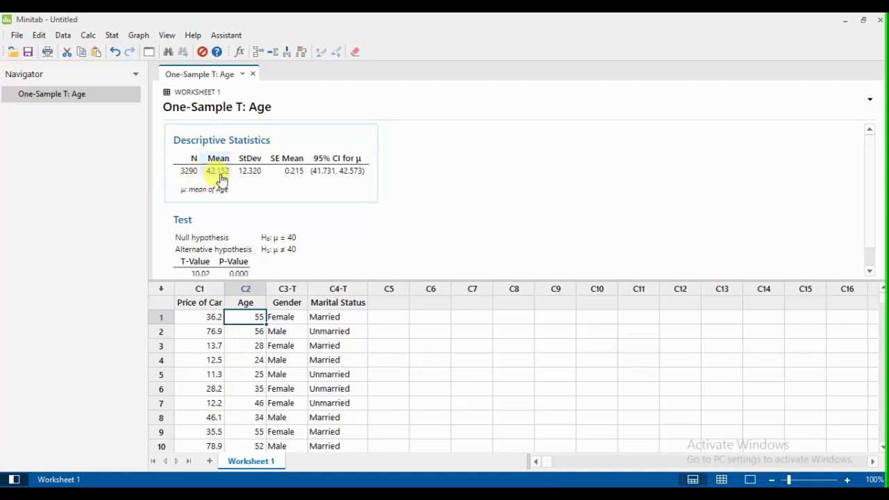
Review the descriptive statistics, hypotheses, T-value and P-value in the one-sample t output for Age
click(206, 246)
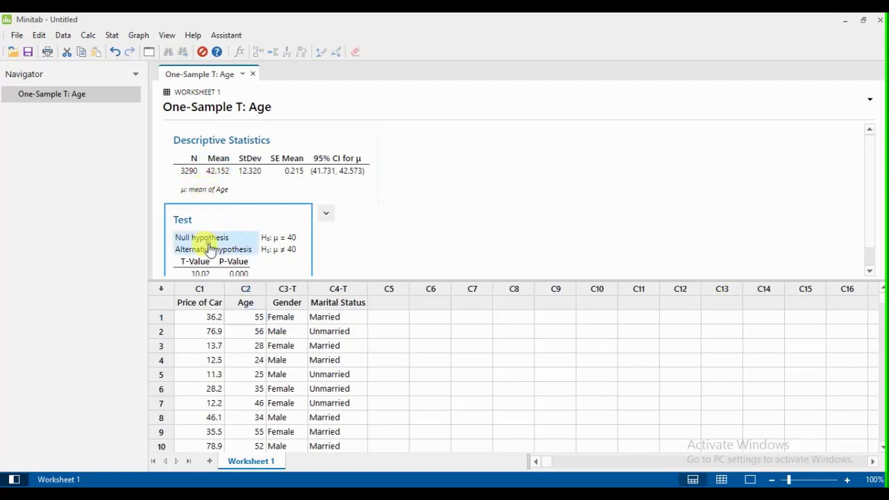
click(389, 230)
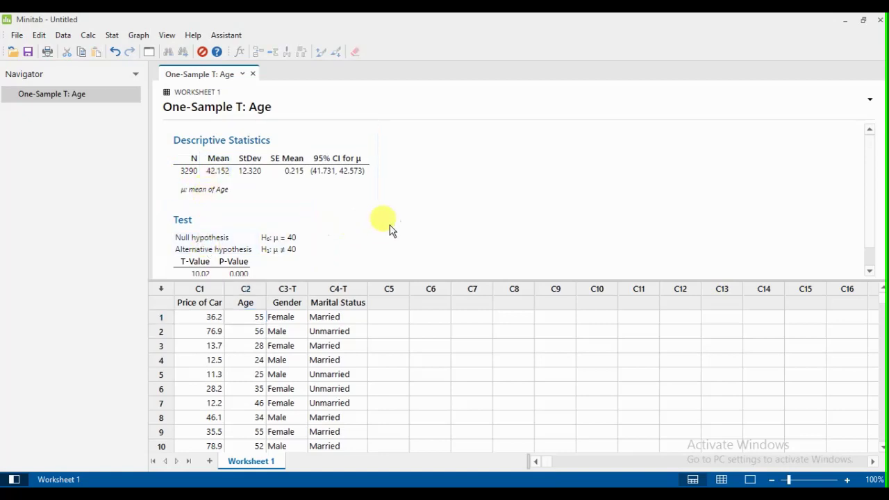
scroll(389, 229, down, 1)
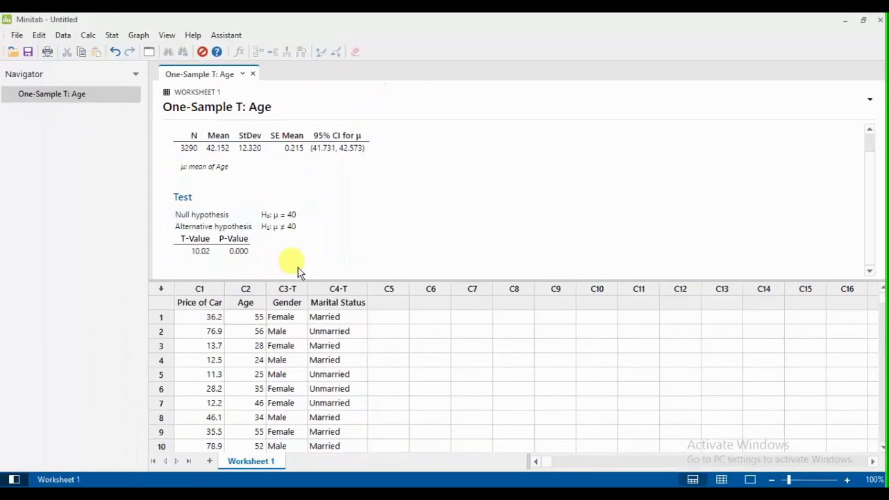
drag(270, 157, 315, 197)
click(246, 303)
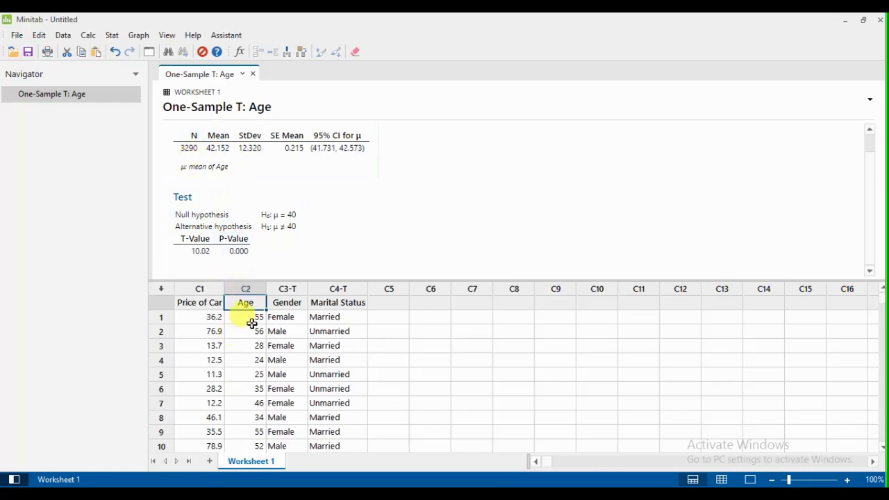
Look through the Price of Car values in the worksheet
click(206, 319)
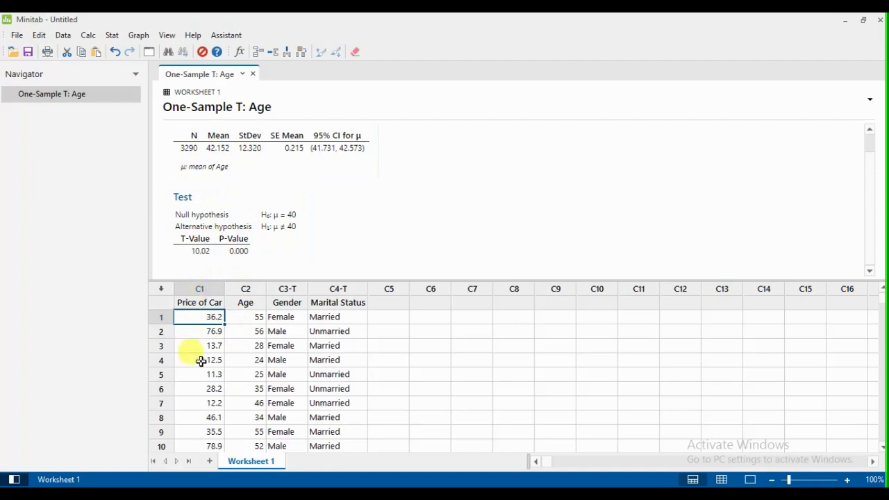
scroll(199, 382, down, 4)
scroll(198, 379, up, 4)
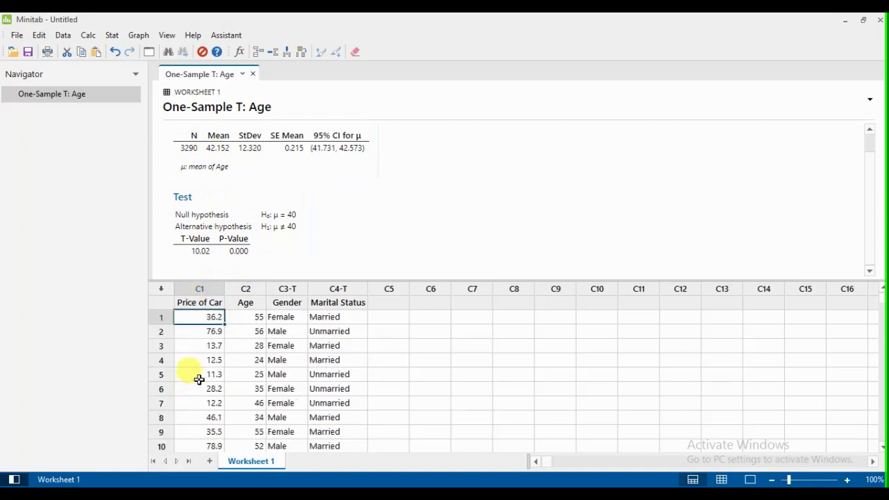
click(198, 378)
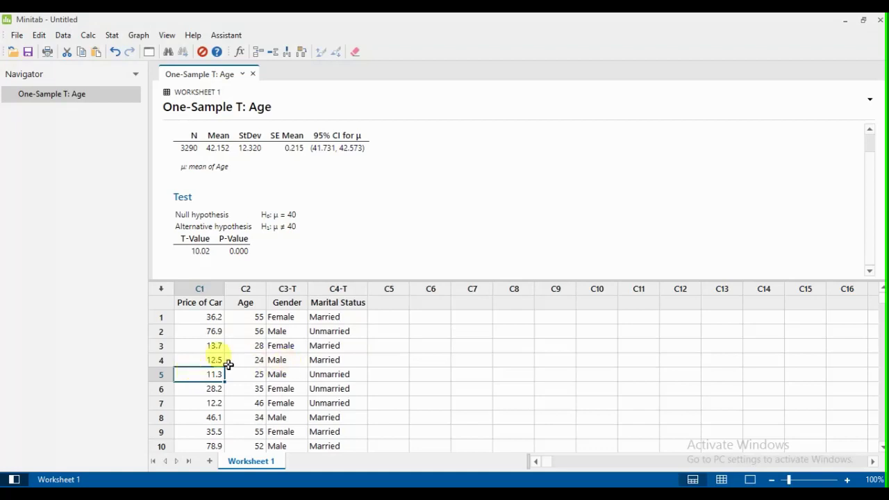
scroll(206, 395, down, 3)
scroll(206, 395, up, 3)
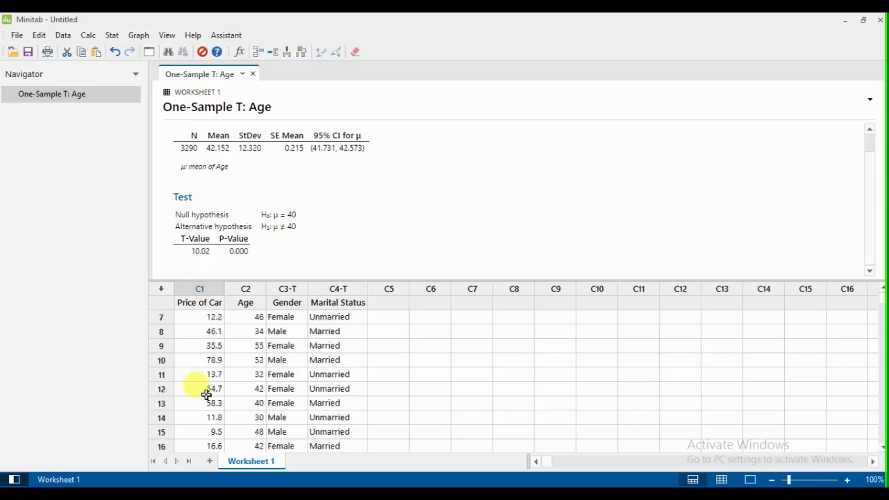
click(205, 394)
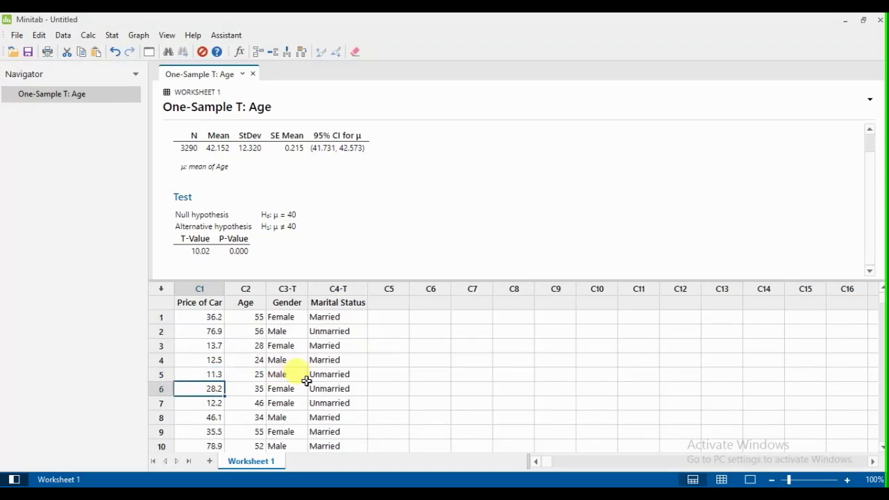
Examine the Age values in the worksheet alongside the Gender categories
click(241, 337)
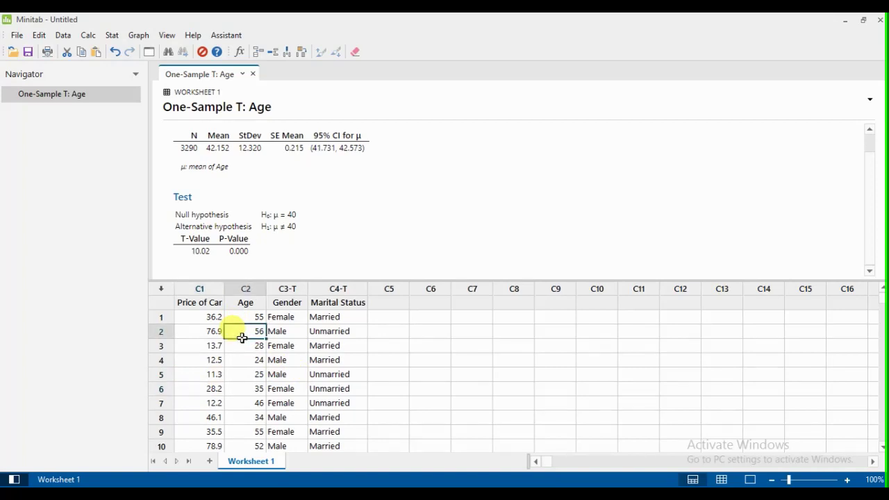
scroll(242, 337, down, 3)
scroll(242, 337, up, 3)
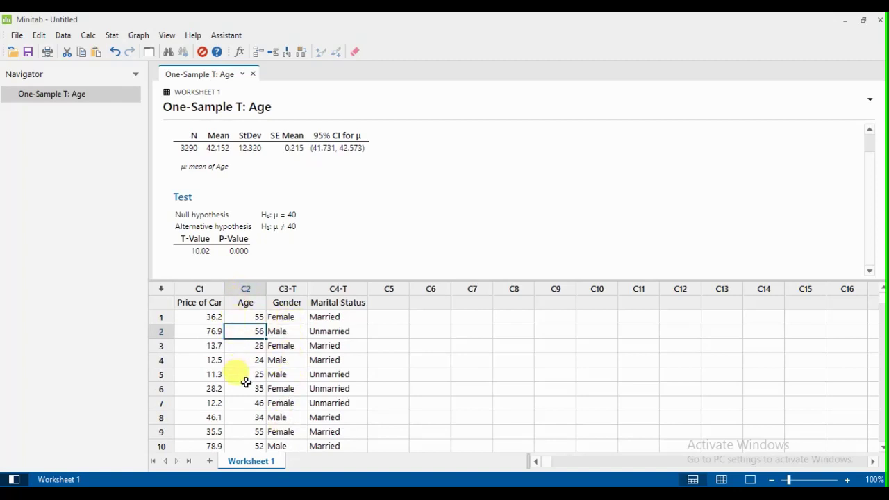
scroll(255, 310, down, 6)
scroll(254, 312, up, 6)
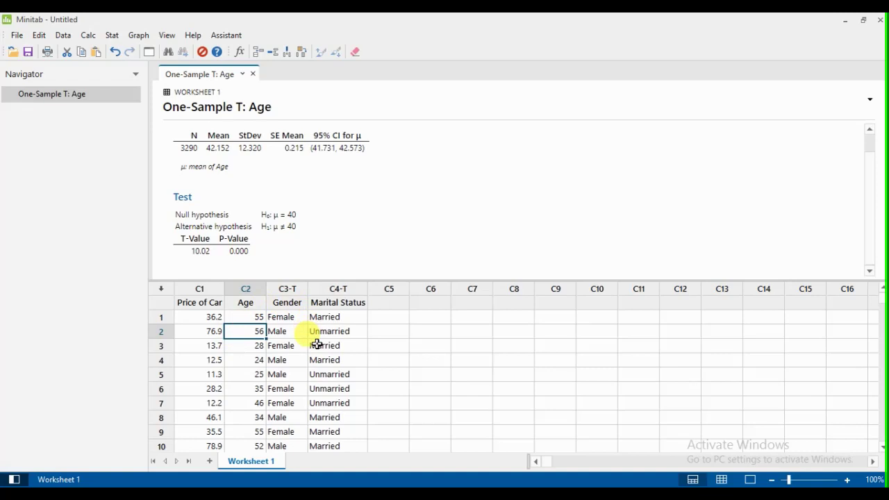
click(260, 344)
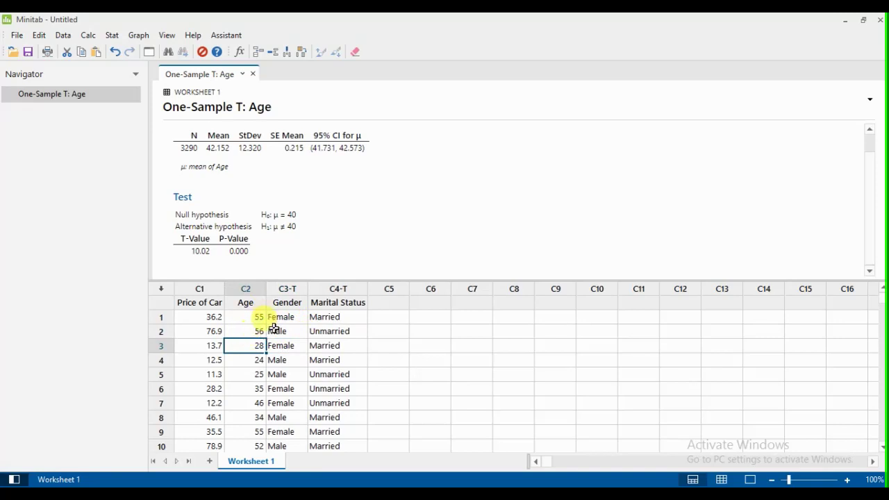
scroll(243, 421, down, 5)
scroll(243, 421, up, 5)
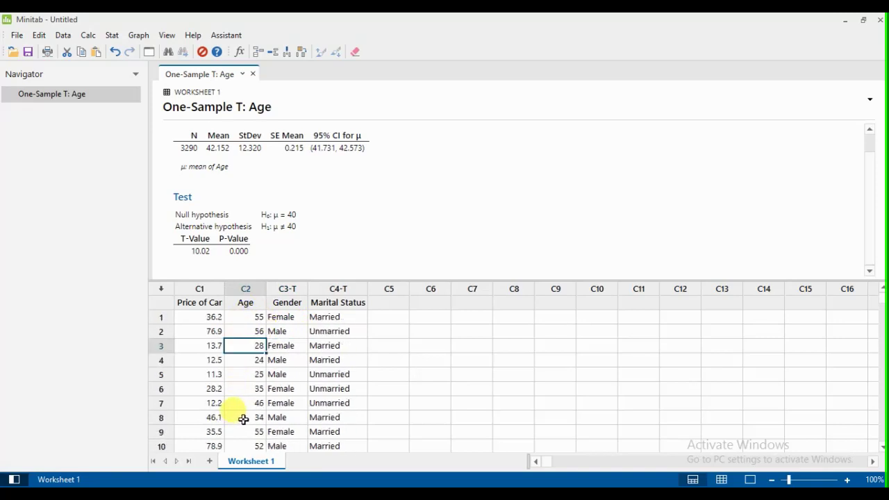
click(251, 319)
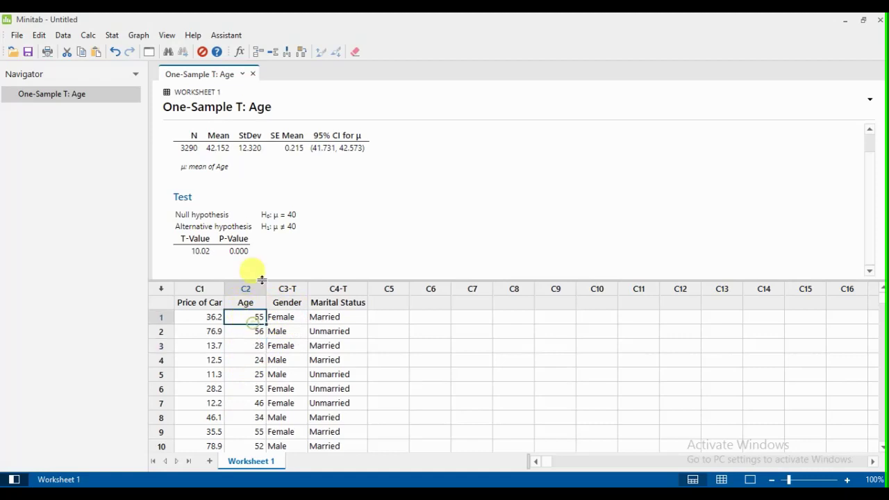
Start a 2-Sample t test with both samples in one column, using Age as the samples and Gender as the sample IDs
click(112, 35)
mouse_move(120, 55)
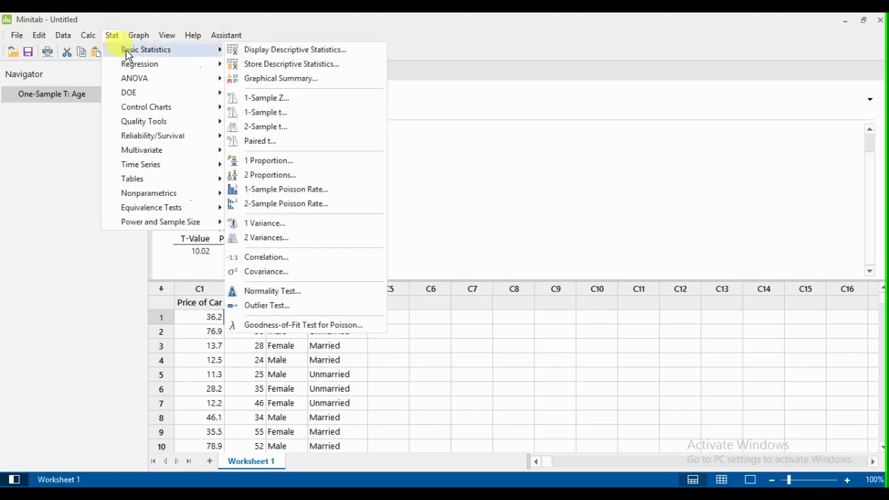
click(278, 129)
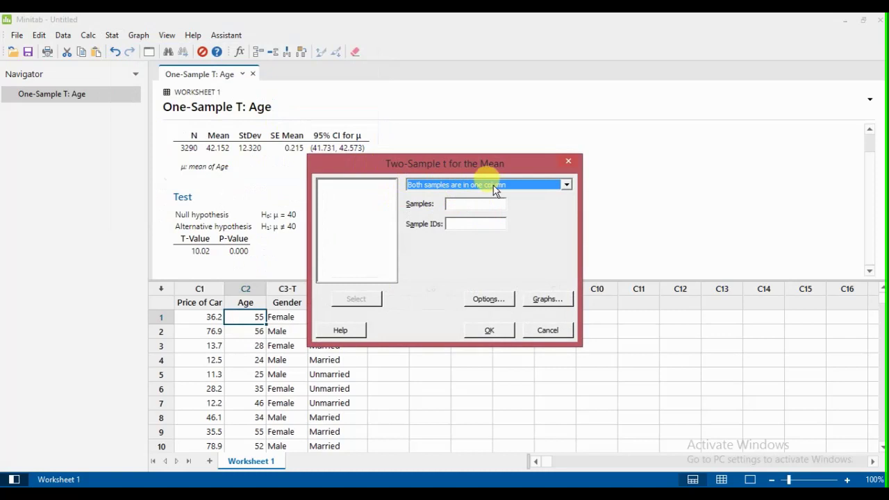
drag(429, 166, 488, 131)
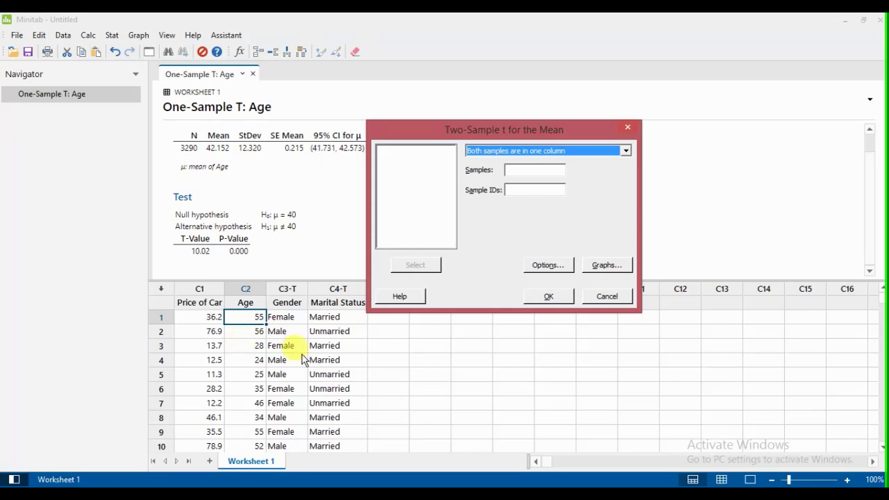
click(517, 170)
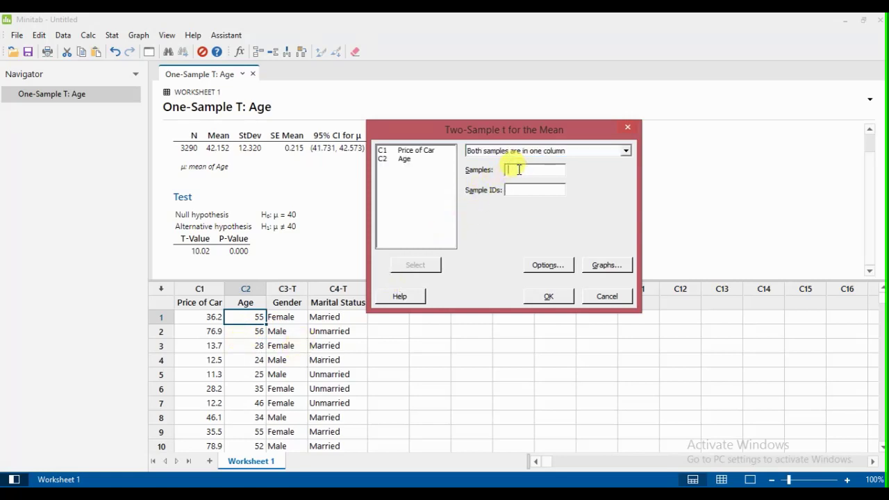
click(385, 160)
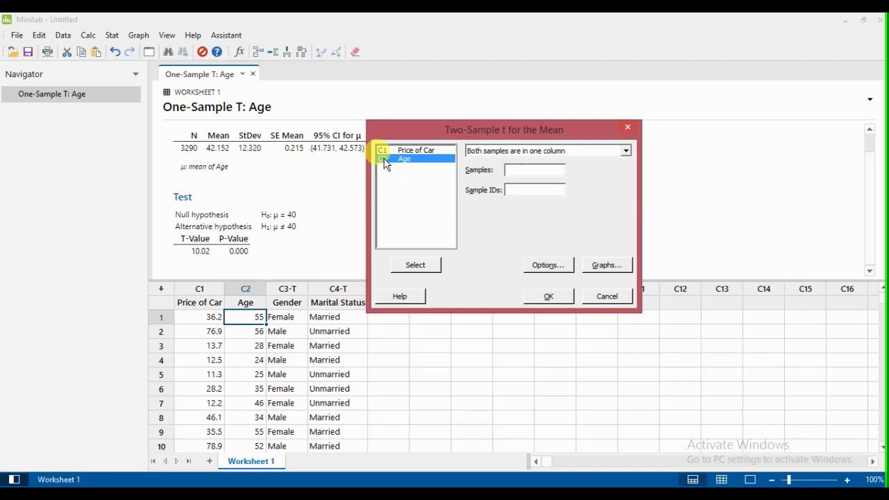
click(411, 265)
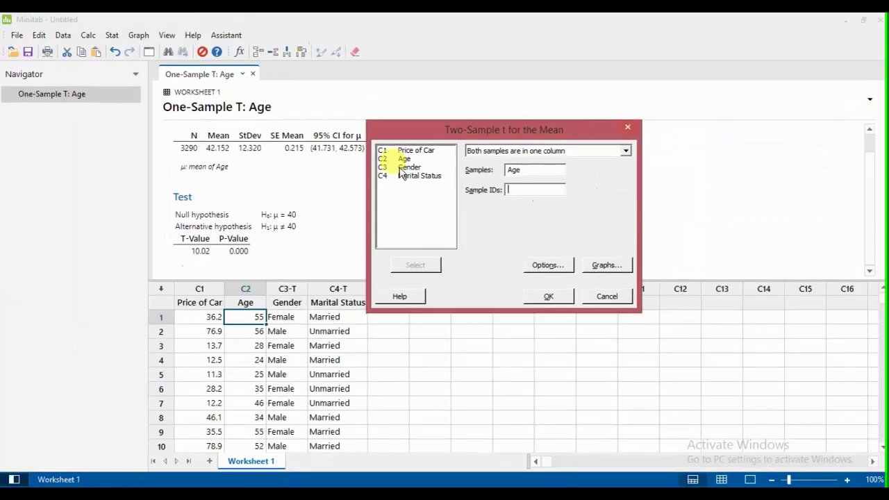
click(403, 167)
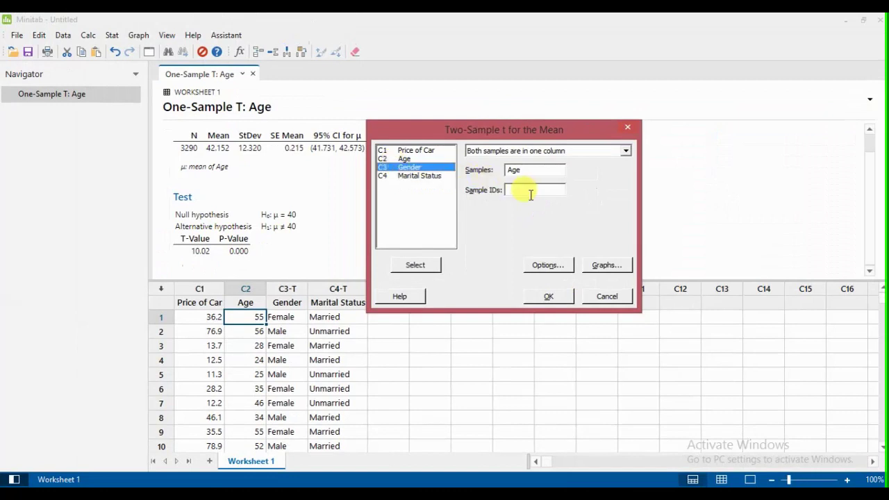
click(411, 265)
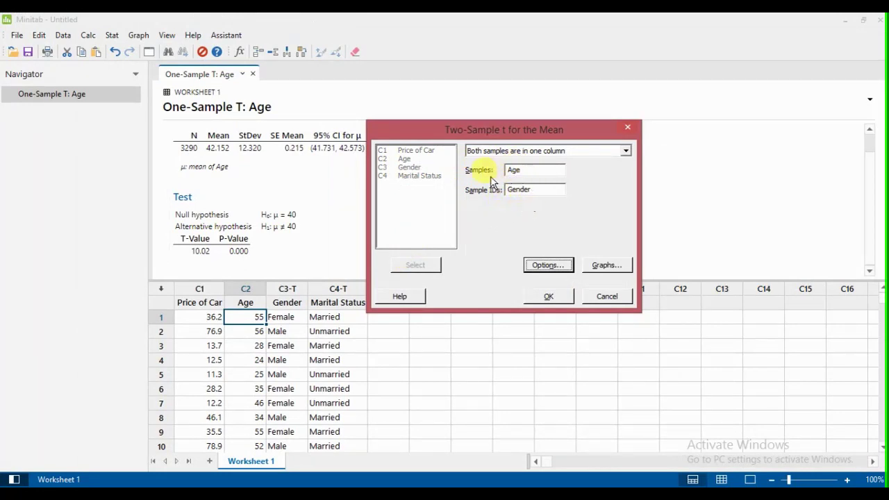
Assume equal variances, keep 95.0 confidence, hypothesized difference 0.0 and the alternative Difference ≠ hypothesized difference, and run the two-sample test
click(541, 265)
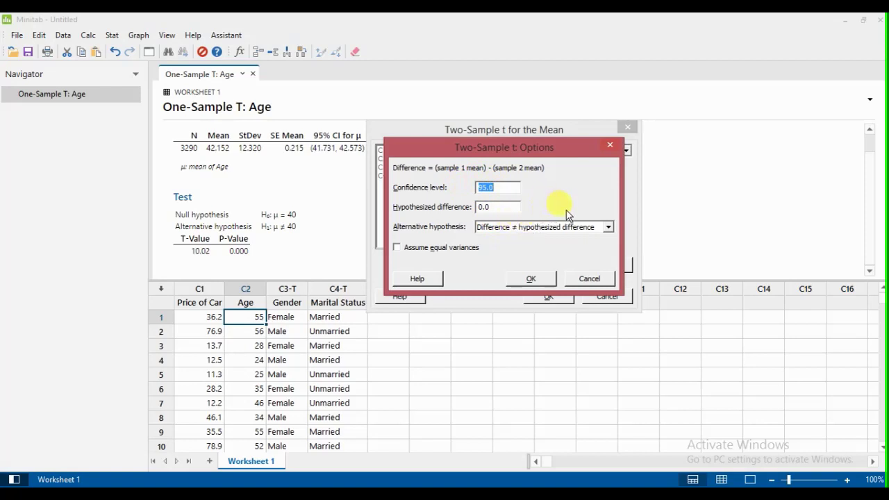
click(516, 229)
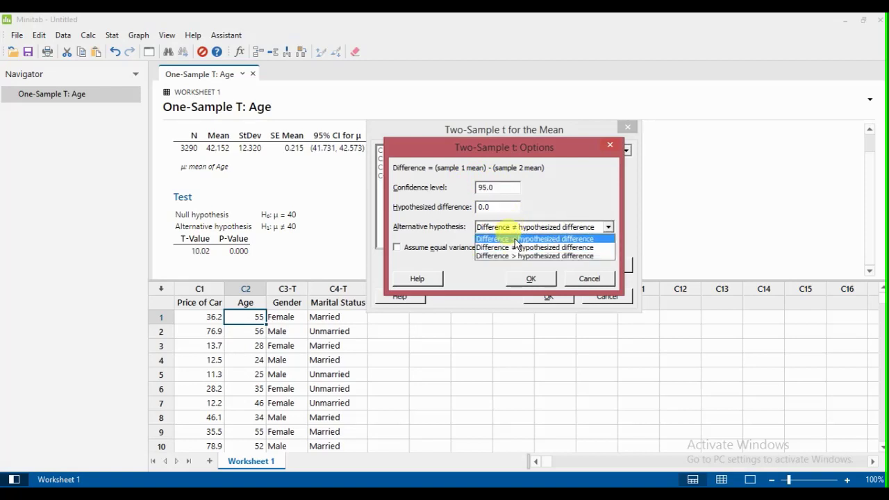
click(546, 213)
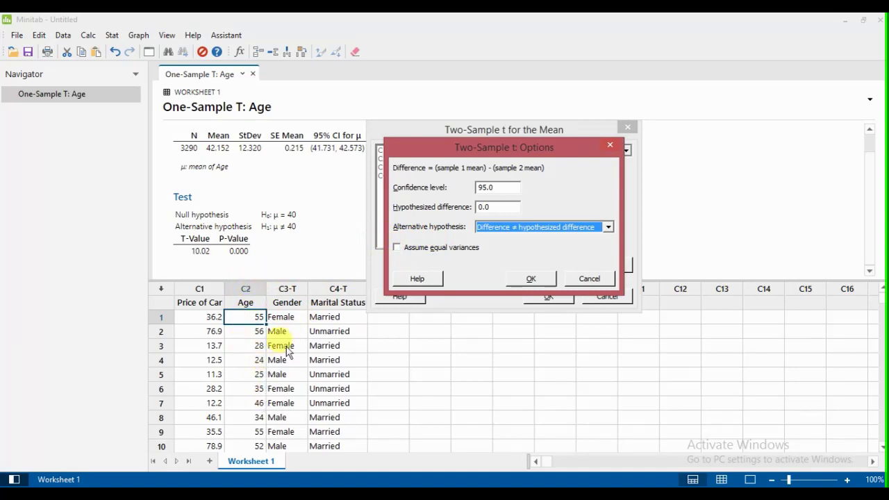
click(397, 248)
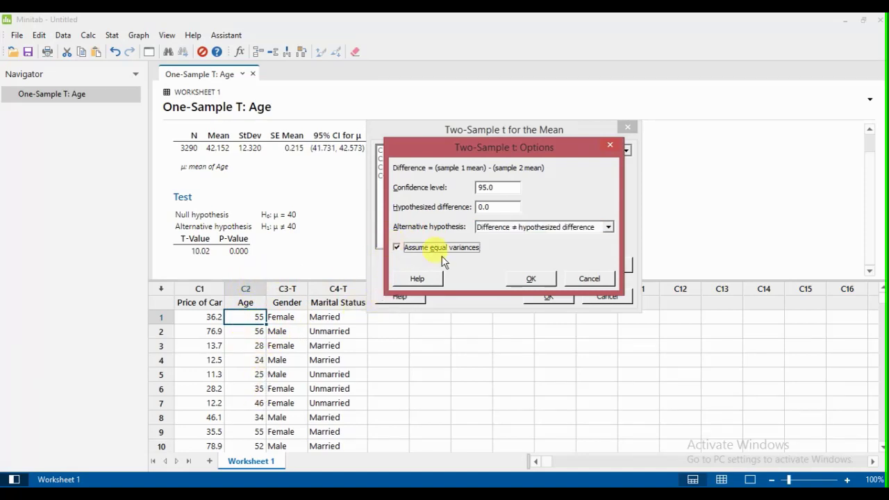
click(530, 279)
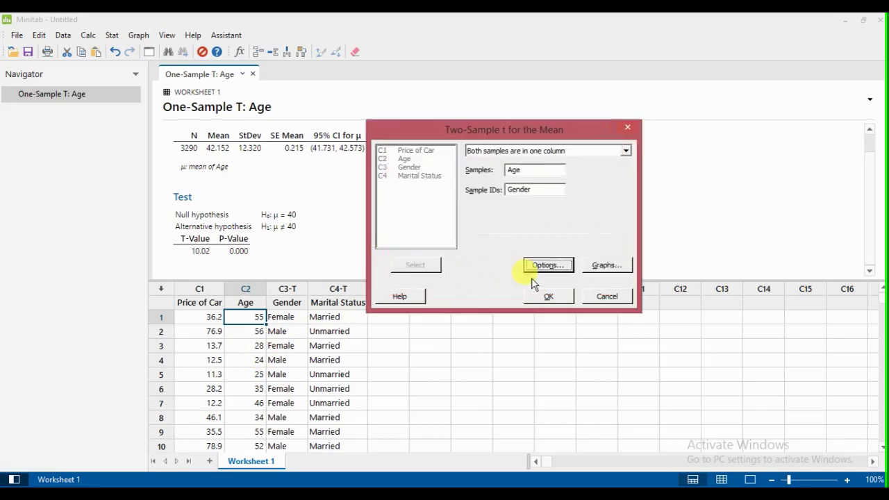
click(536, 296)
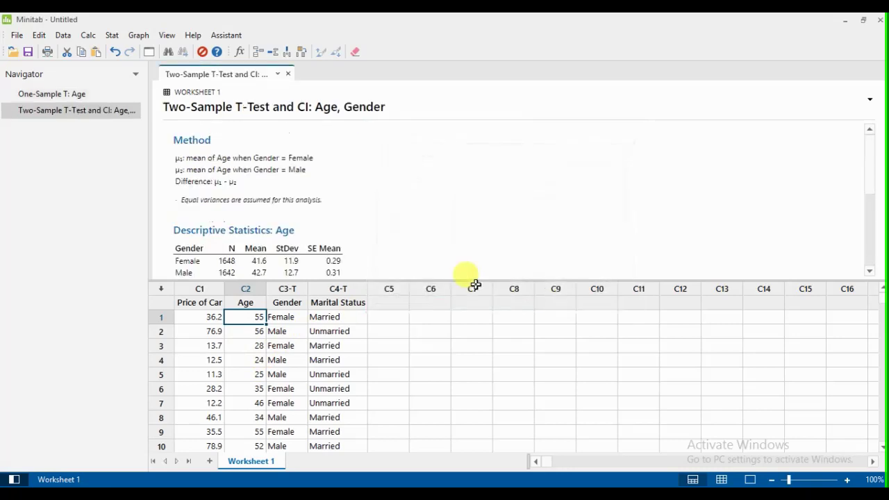
Review the descriptive statistics, estimation for difference, hypotheses, T-value and P-value in the two-sample t output for Age by Gender
click(531, 241)
scroll(535, 240, down, 2)
scroll(535, 240, down, 2)
scroll(532, 238, up, 2)
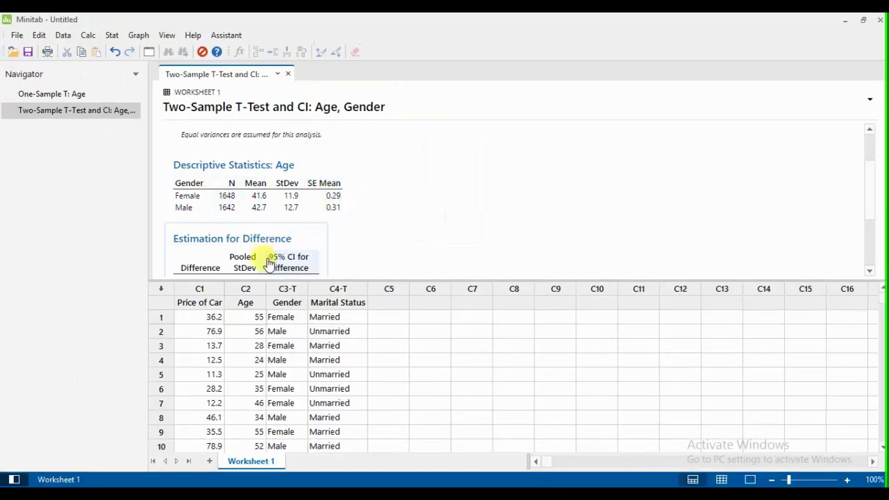
scroll(356, 253, down, 3)
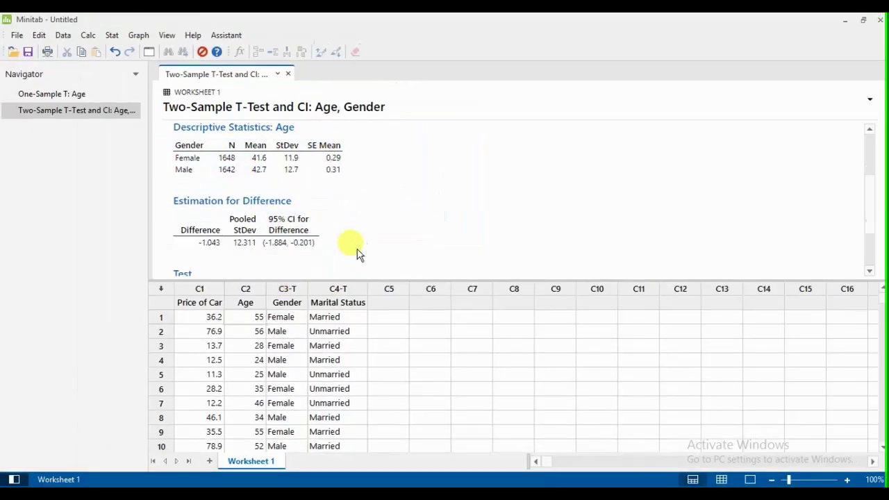
scroll(357, 253, up, 1)
scroll(356, 253, down, 1)
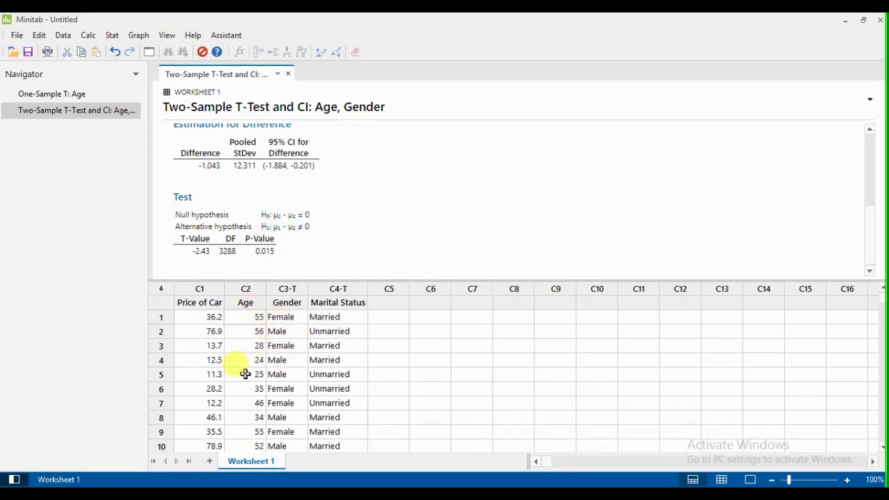
Examine the Gender and Marital Status categories in the worksheet as possible grouping variables for Age
click(292, 375)
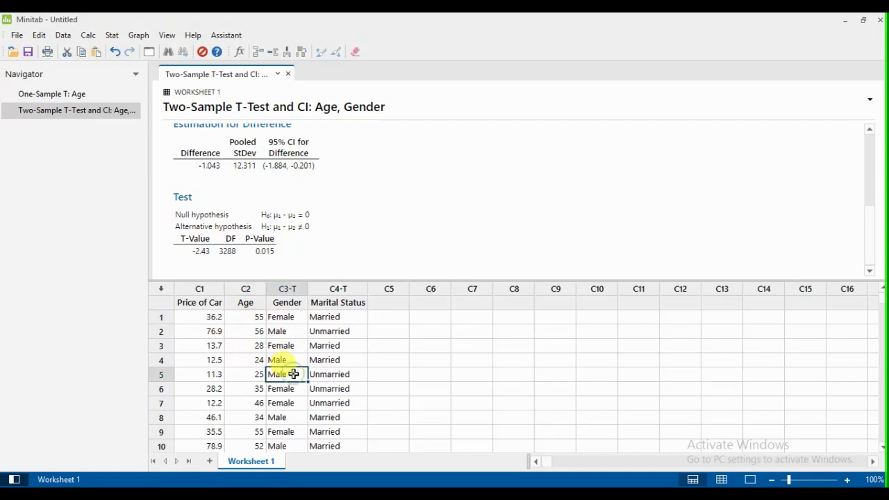
click(328, 347)
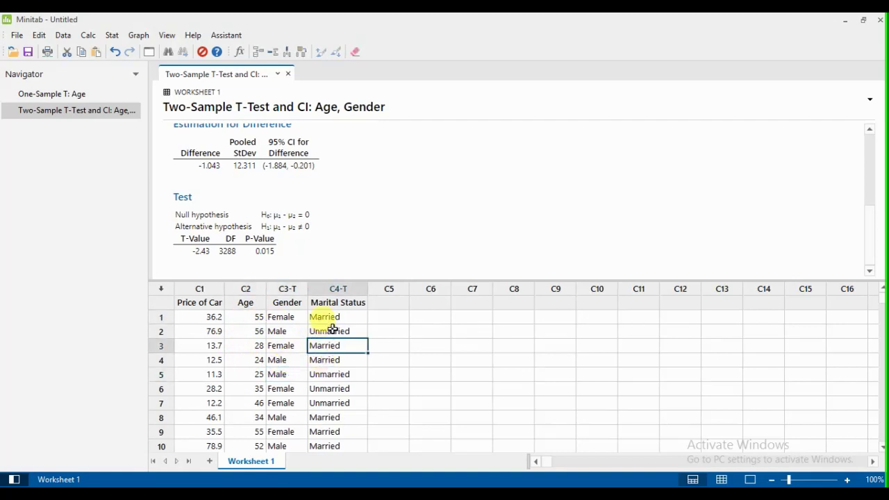
scroll(320, 341, down, 1)
scroll(321, 340, up, 1)
click(326, 321)
click(327, 331)
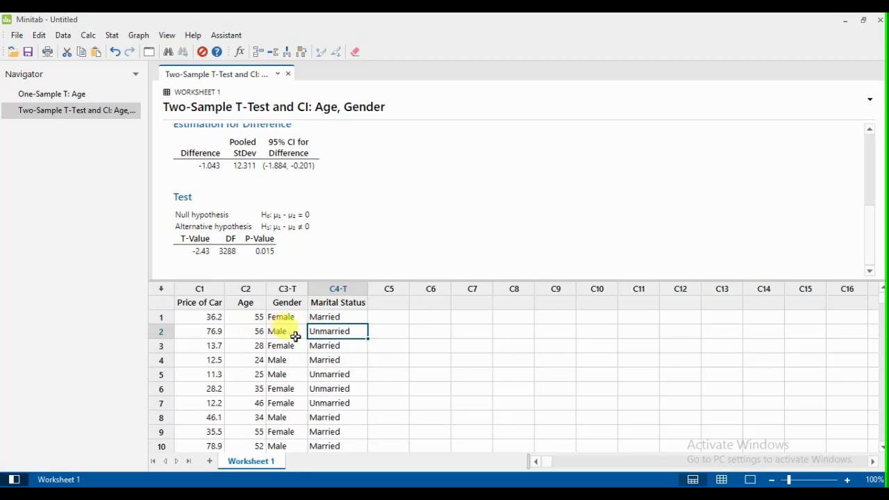
scroll(243, 331, down, 7)
scroll(243, 330, up, 7)
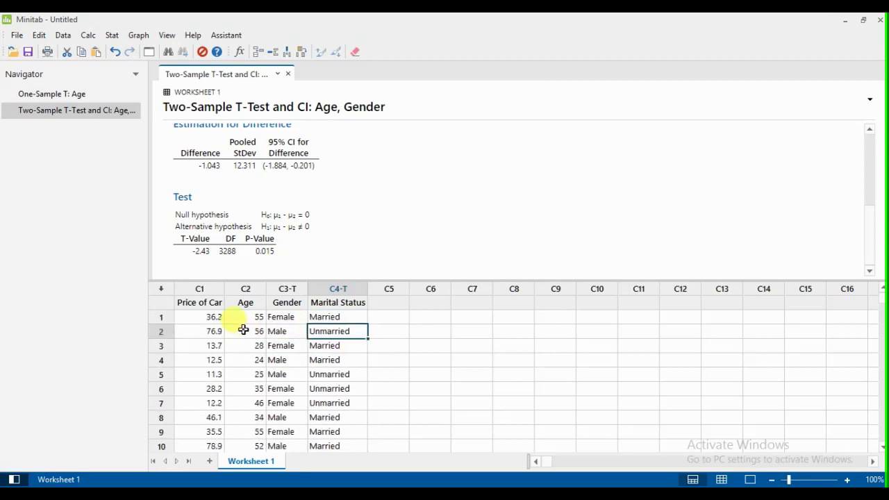
click(324, 318)
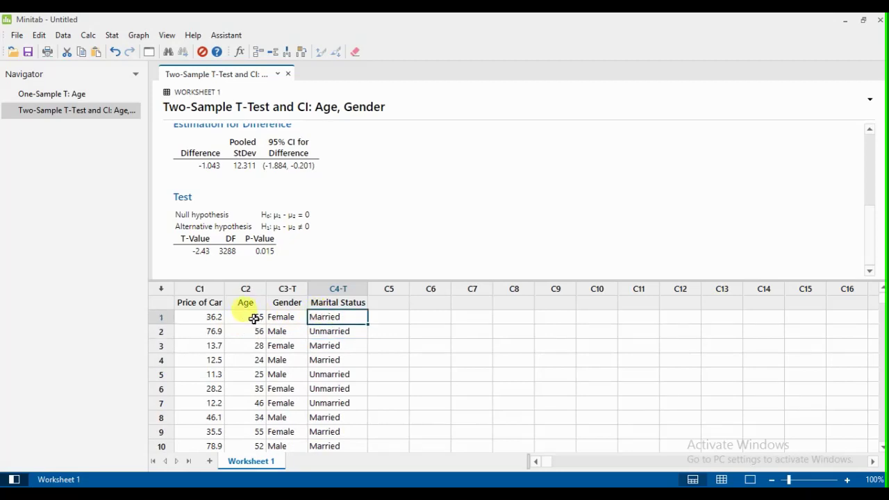
click(340, 331)
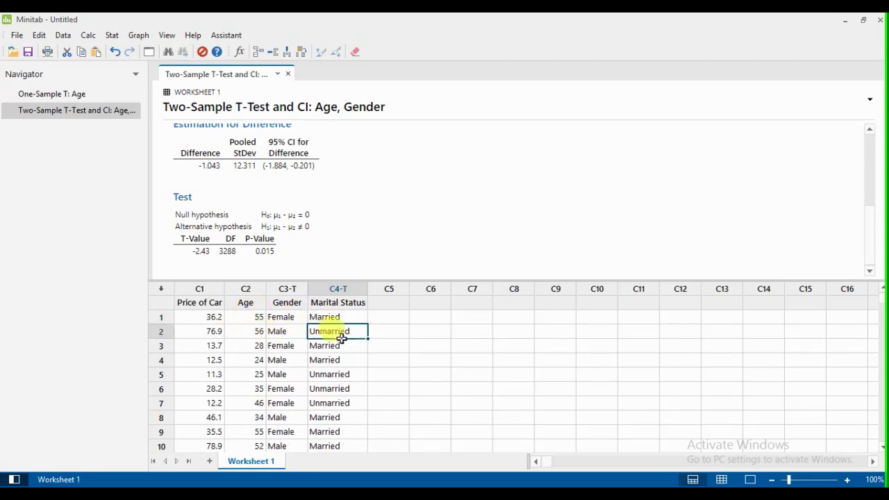
click(505, 239)
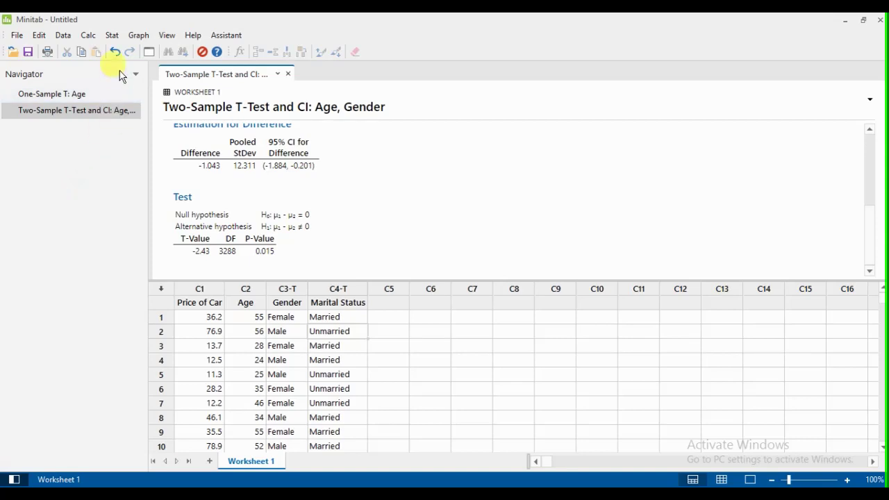
click(113, 35)
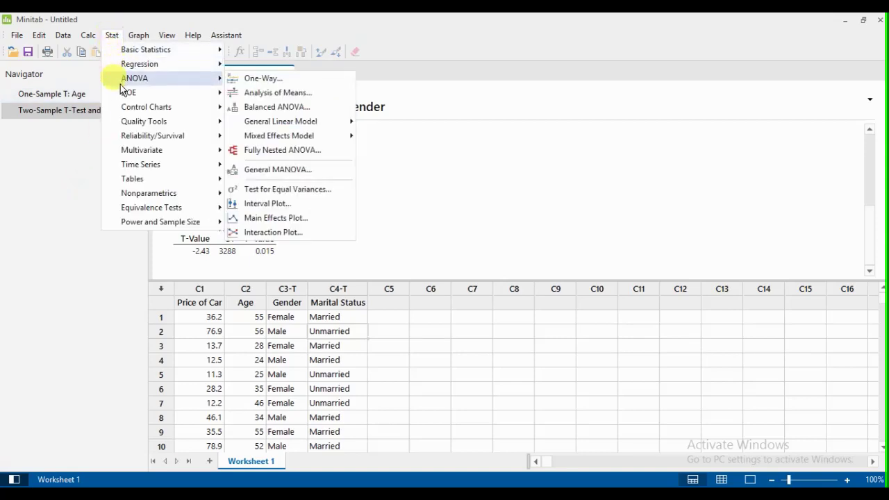
mouse_move(224, 50)
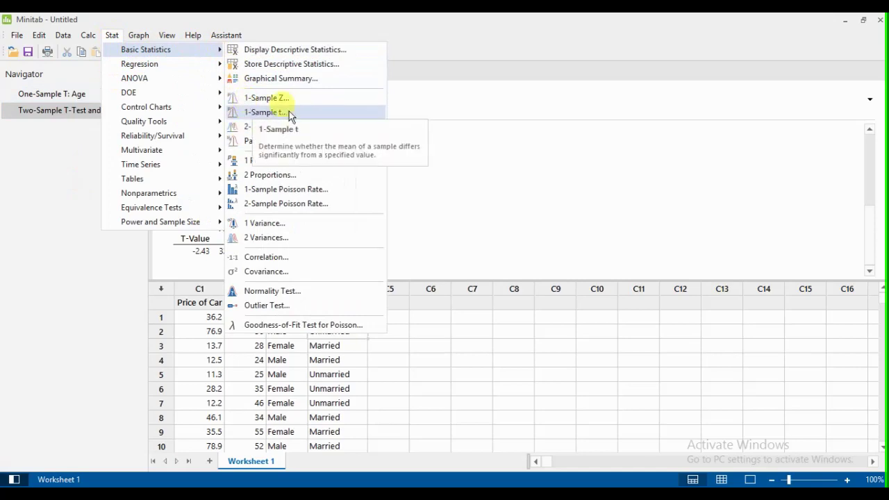
click(628, 136)
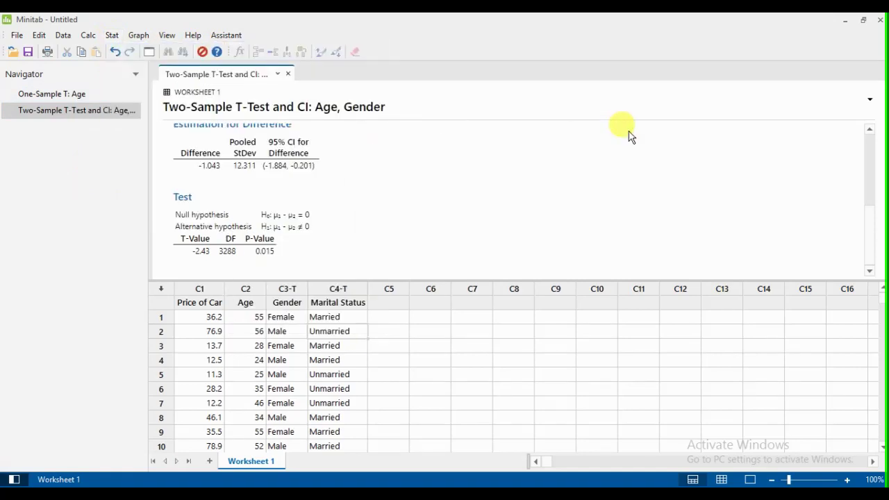